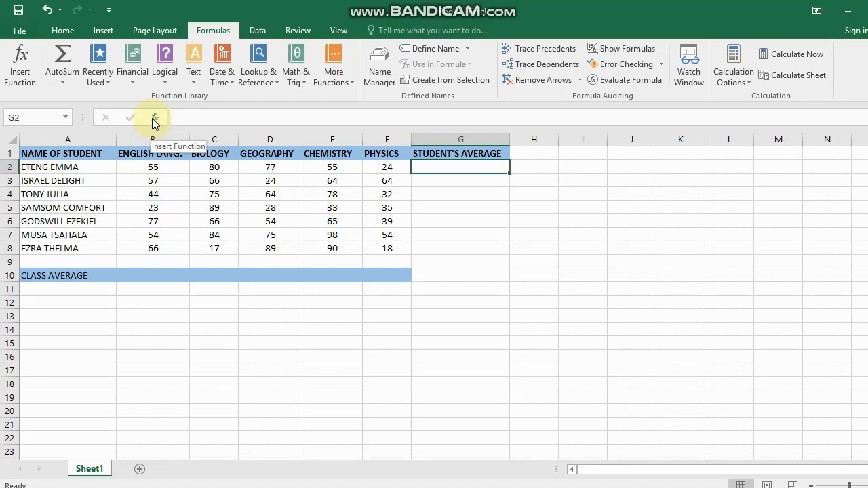
Insert the AVERAGE function in cell G2 over the range B2:F2 to calculate the first student's average
left_click(155, 120)
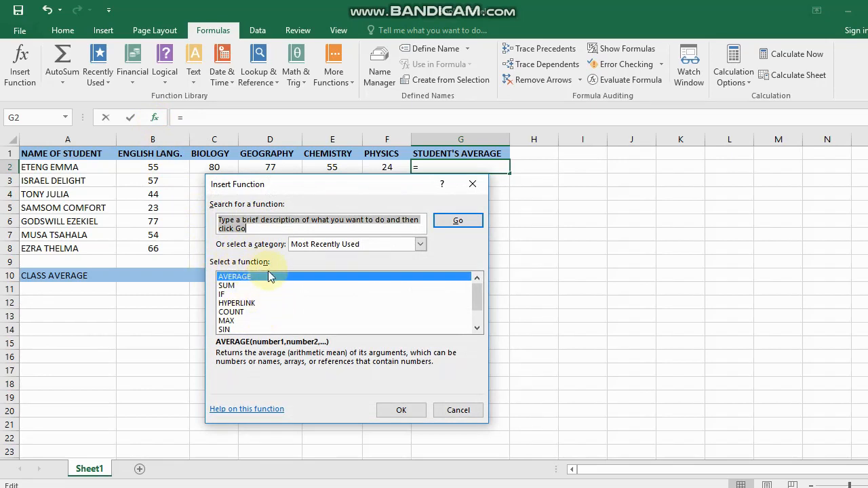
scroll(258, 298, "down", 1)
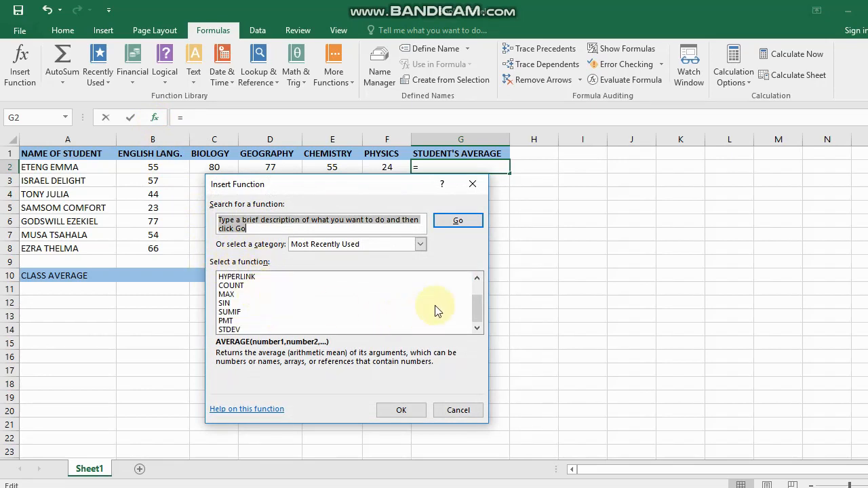
scroll(366, 306, "up", 1)
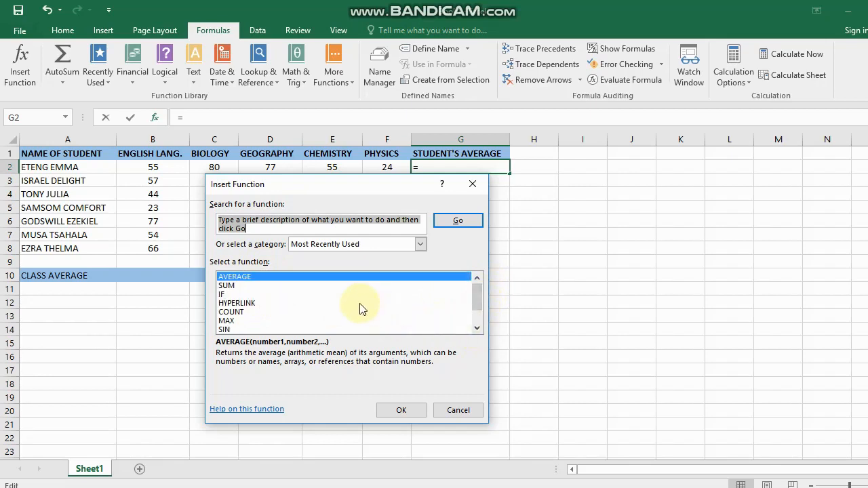
left_click(249, 279)
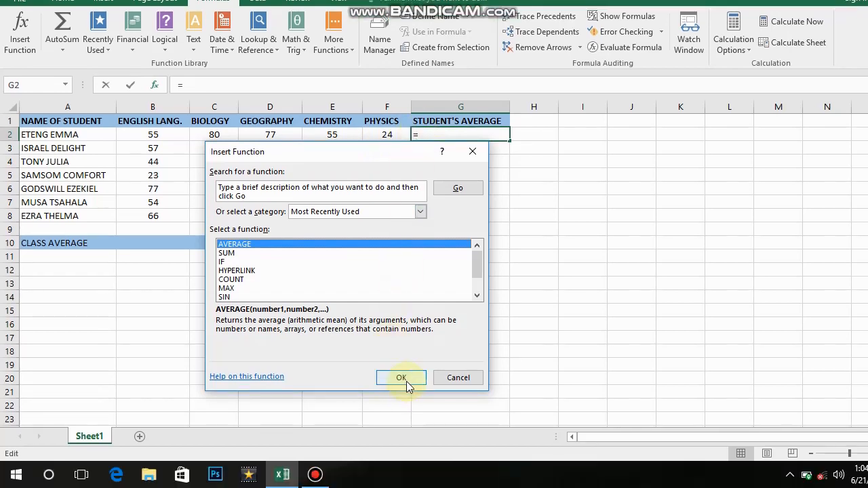
left_click(405, 400)
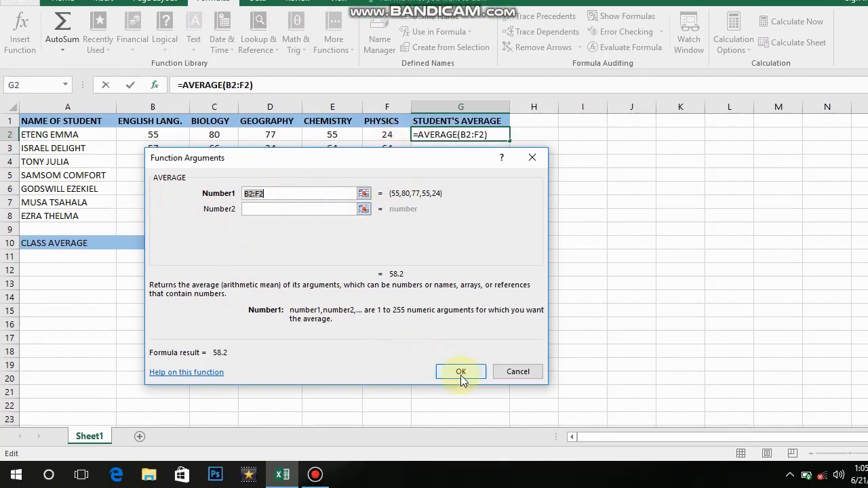
left_click(468, 373)
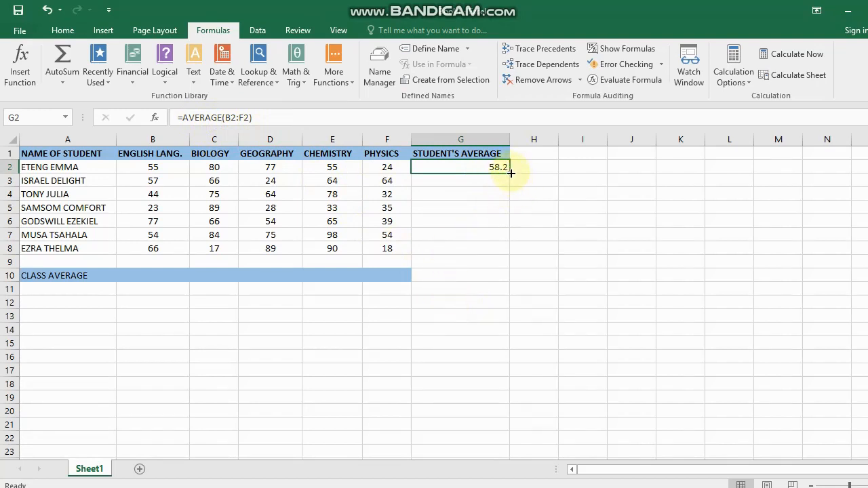
Fill the average formula from G2 down to G8 and check the copied formulas in G3 and G7
left_click_drag(510, 174, 514, 251)
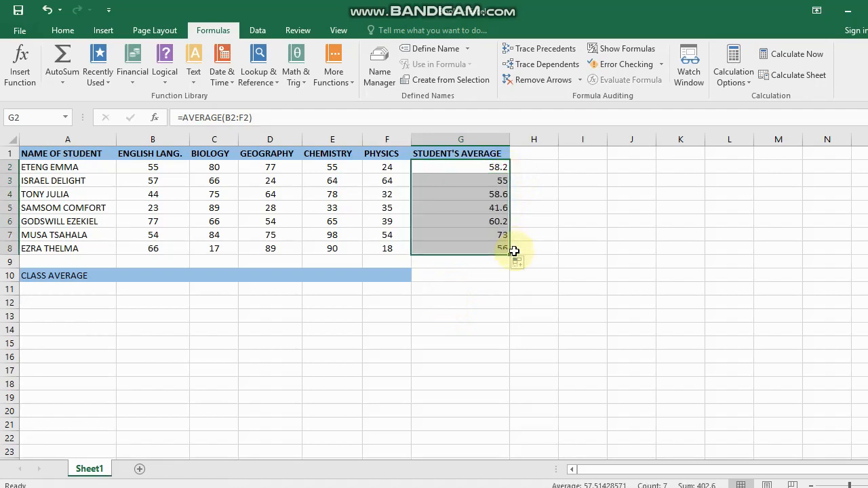
left_click(453, 183)
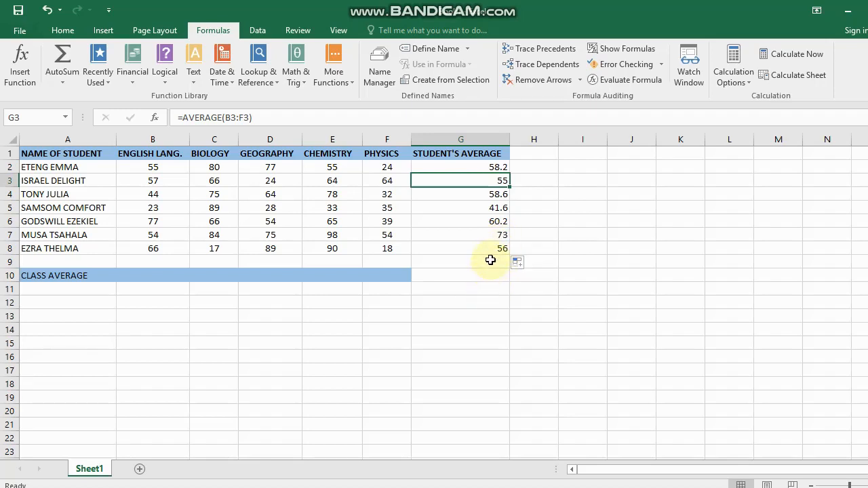
left_click(495, 235)
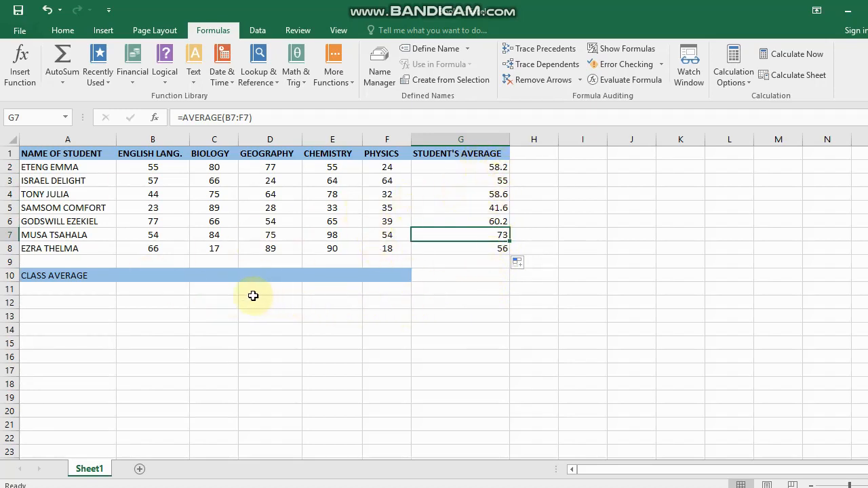
Insert the AVERAGE function in cell B10 for the English Lang. class average
left_click(163, 277)
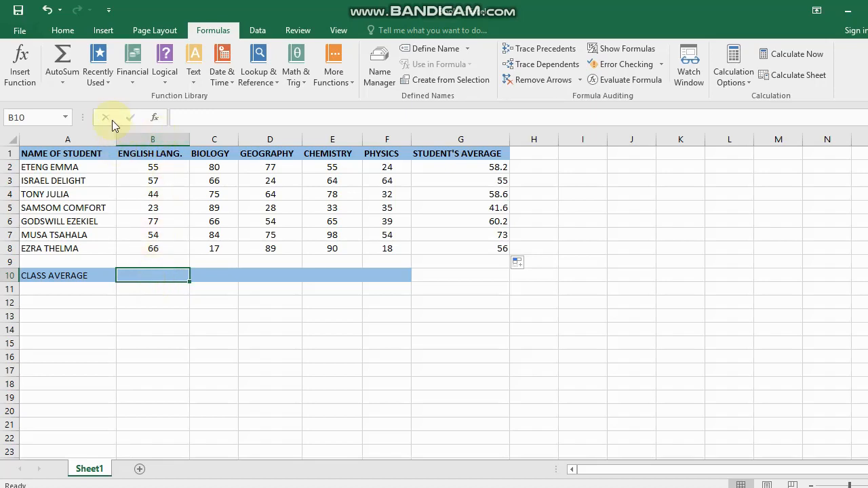
left_click(155, 119)
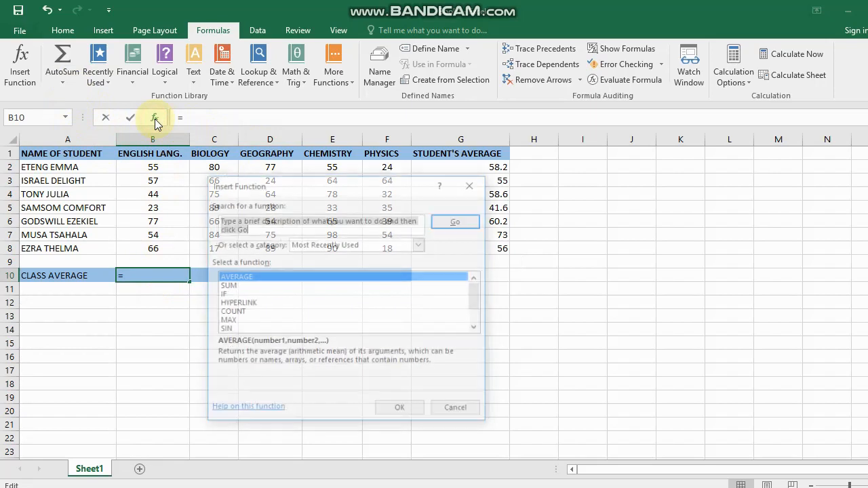
left_click(246, 278)
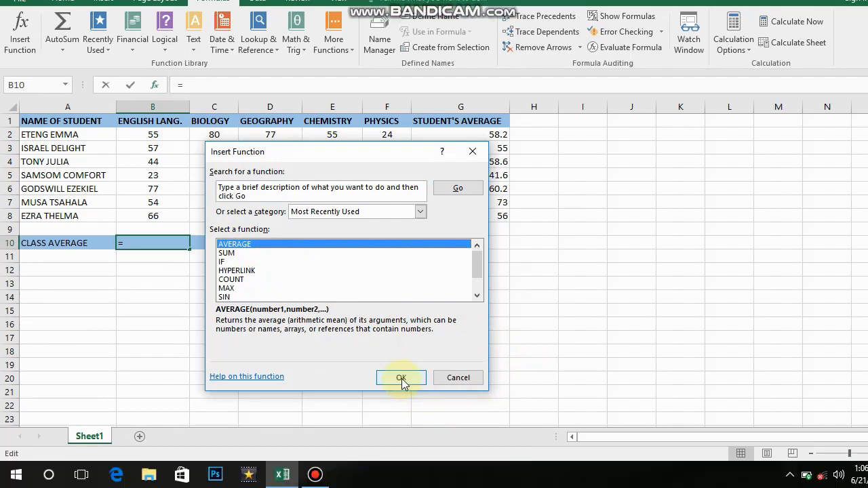
left_click(401, 380)
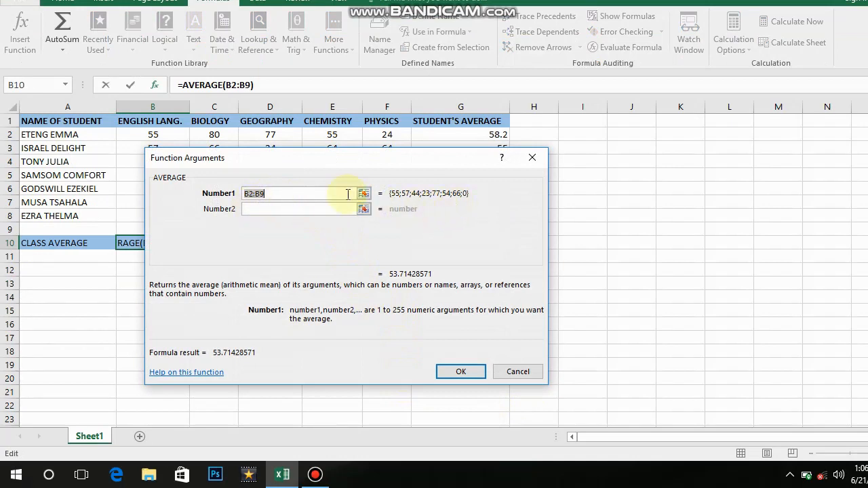
Set the AVERAGE function's Number1 range to B2:B8 and confirm the formula in B10
left_click(265, 195)
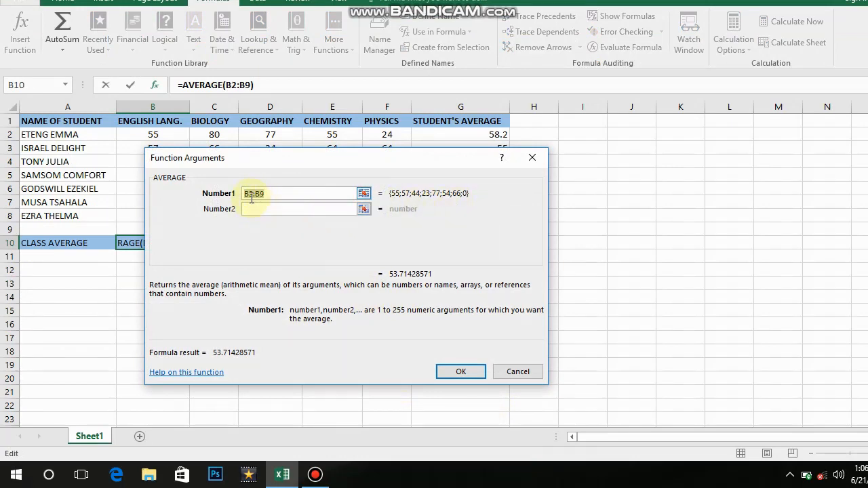
left_click(274, 215)
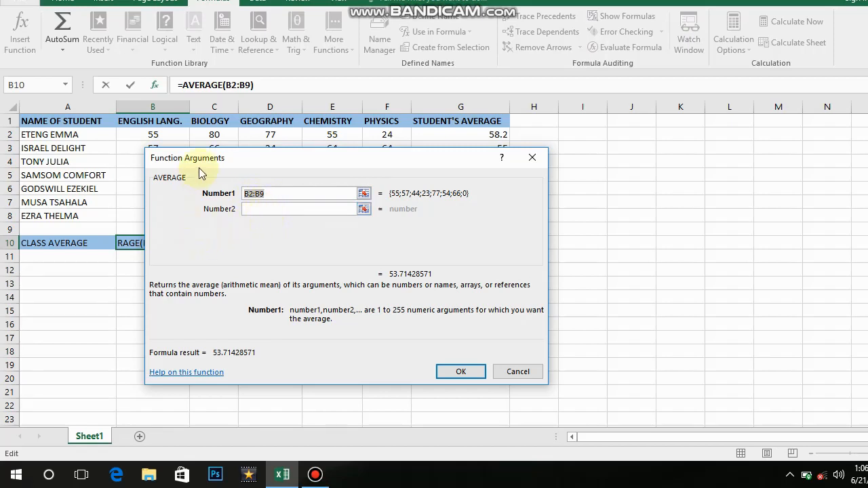
left_click_drag(222, 163, 330, 194)
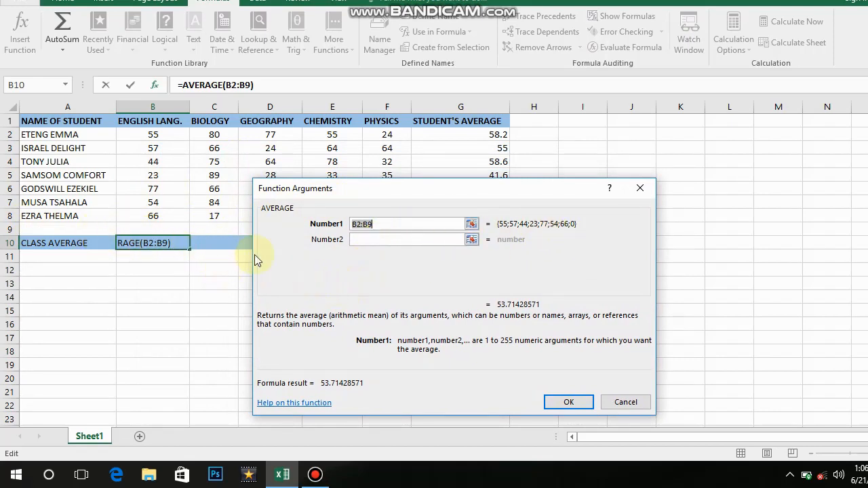
left_click(383, 222)
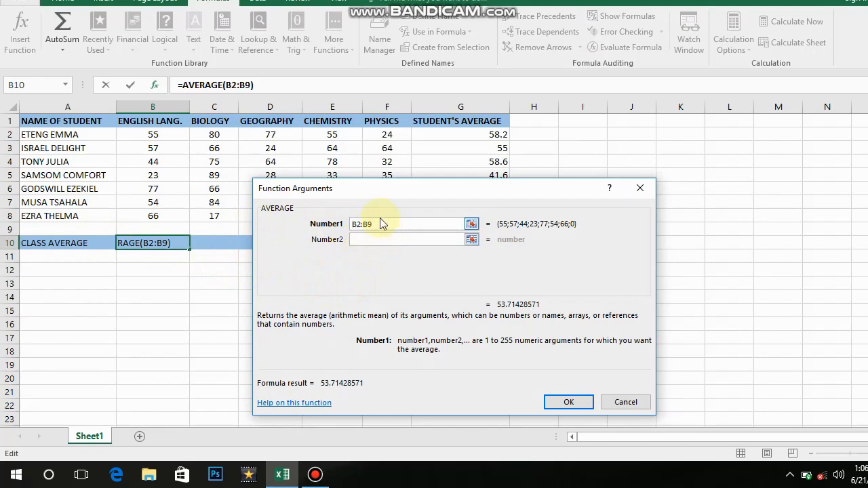
key("BackSpace")
key("BackSpace")
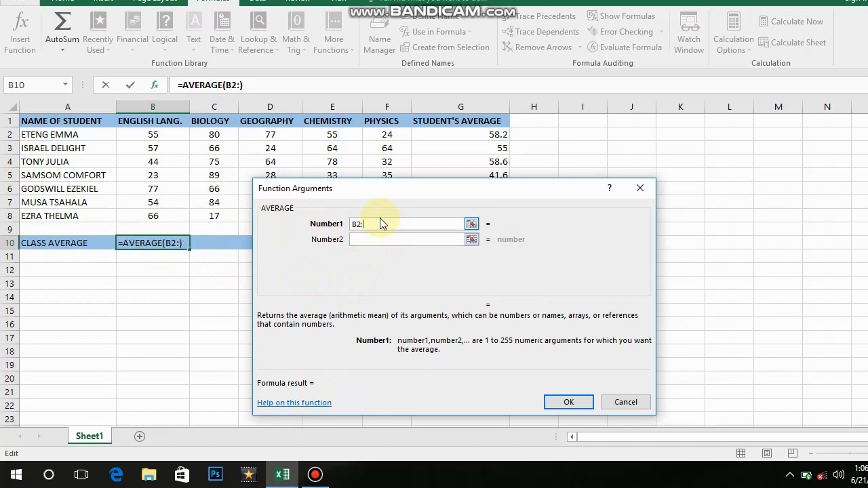
type("B8")
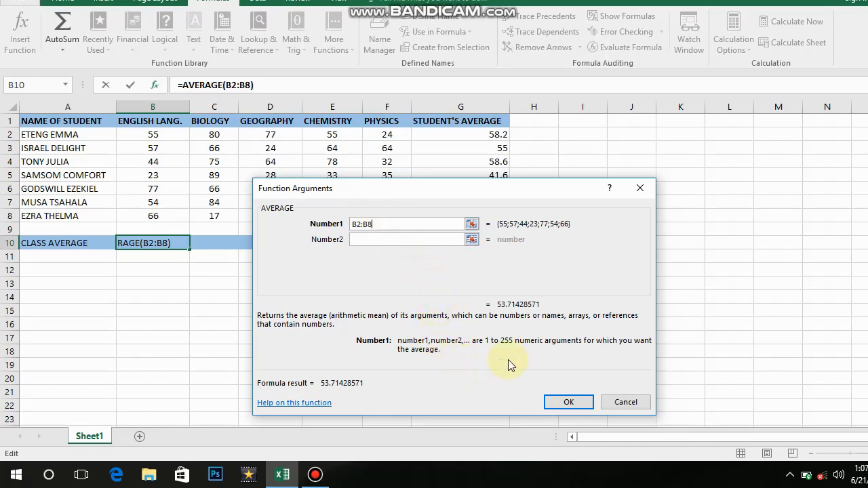
left_click(556, 402)
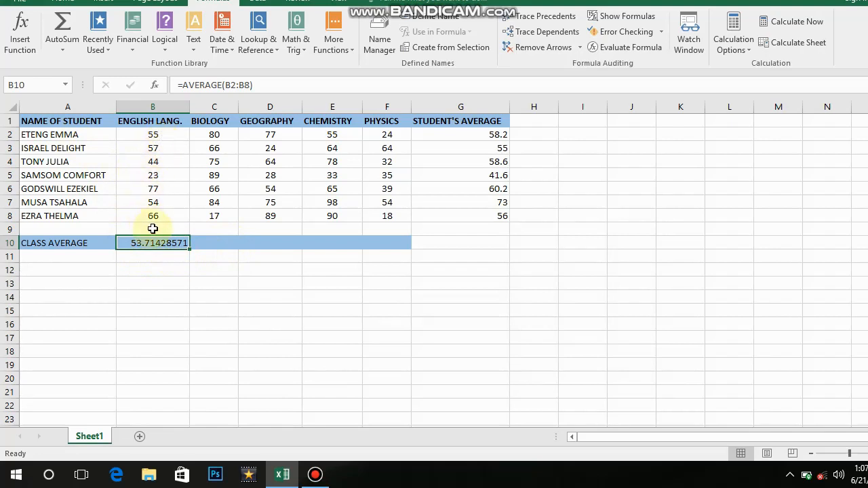
Fill the class average formula from B10 across to F10 and check the copied formula in E10
left_click_drag(189, 250, 397, 242)
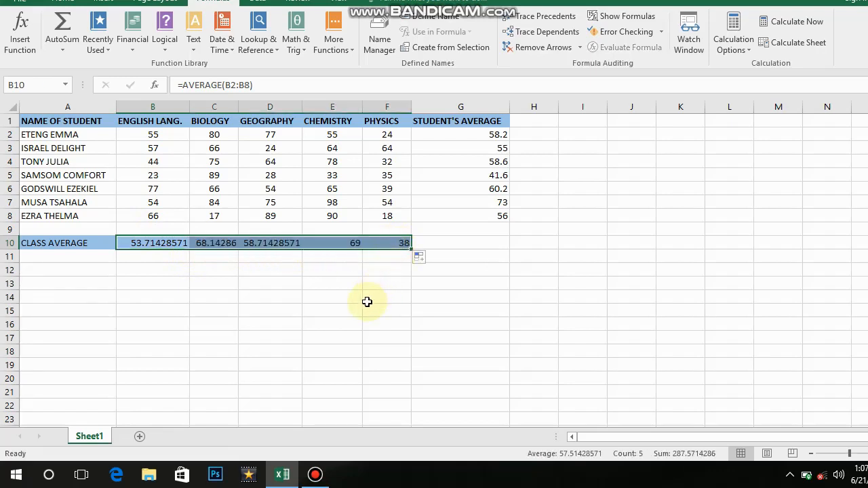
left_click(330, 260)
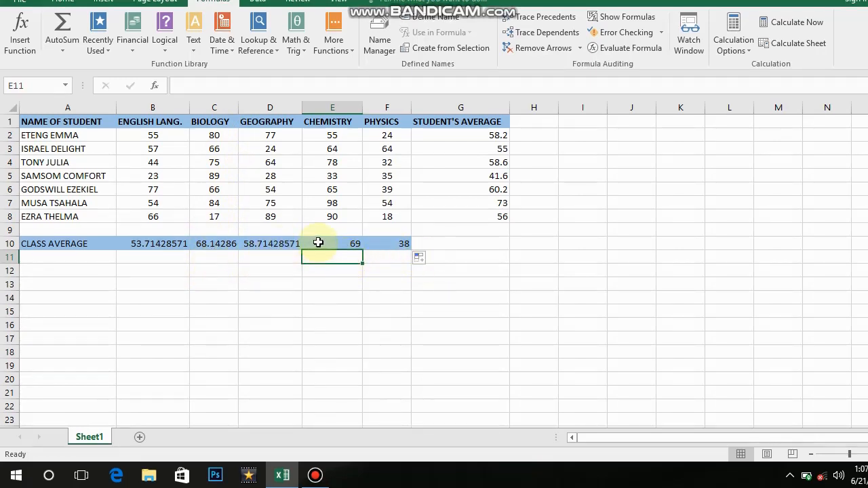
left_click(318, 242)
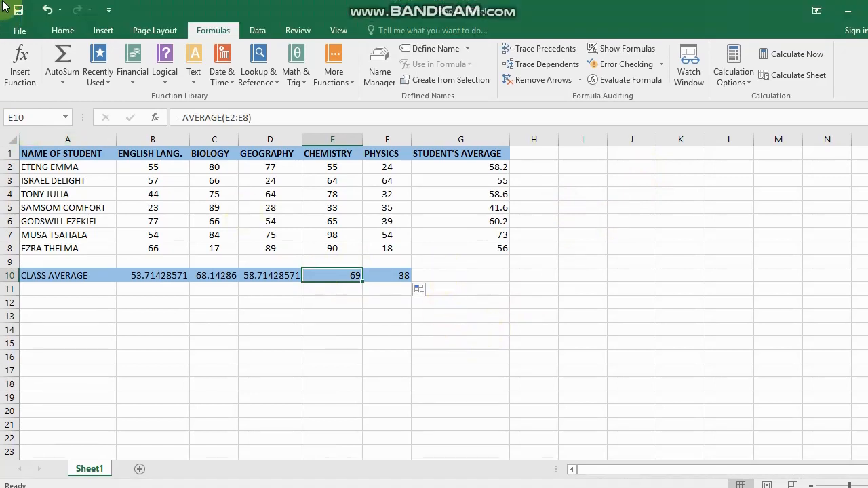
Start an AutoSum Average formula in cell I2
left_click(64, 32)
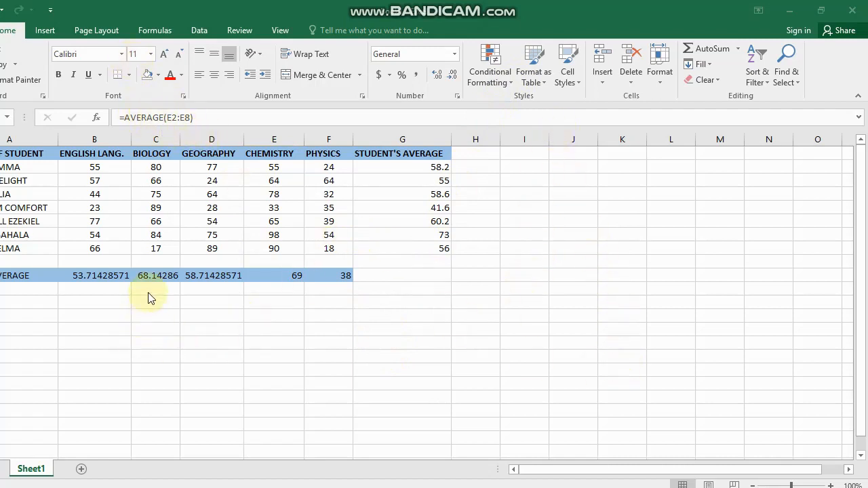
left_click(520, 165)
left_click(522, 165)
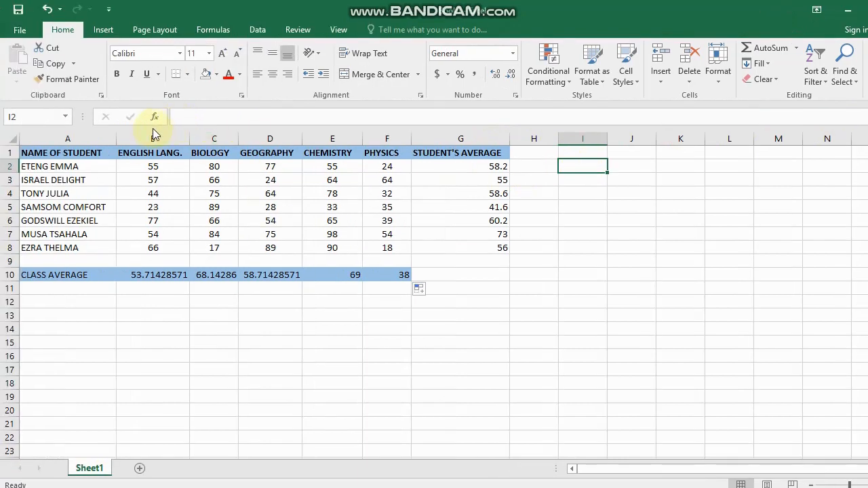
left_click(219, 30)
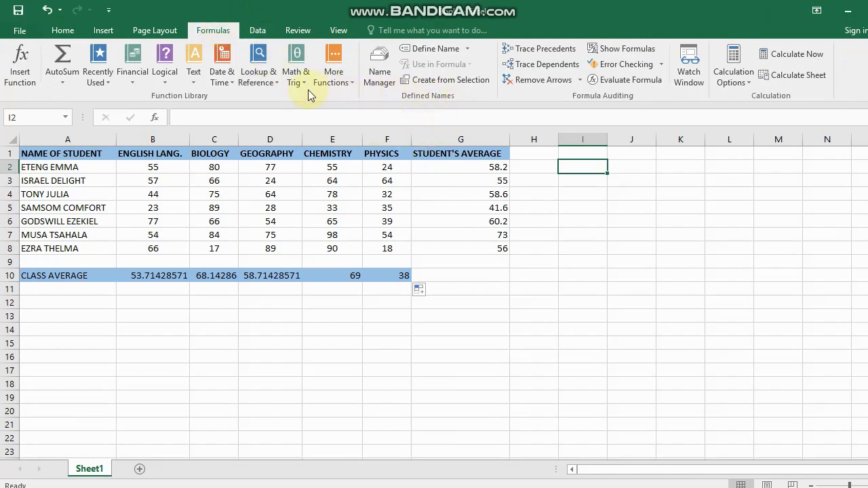
left_click(64, 84)
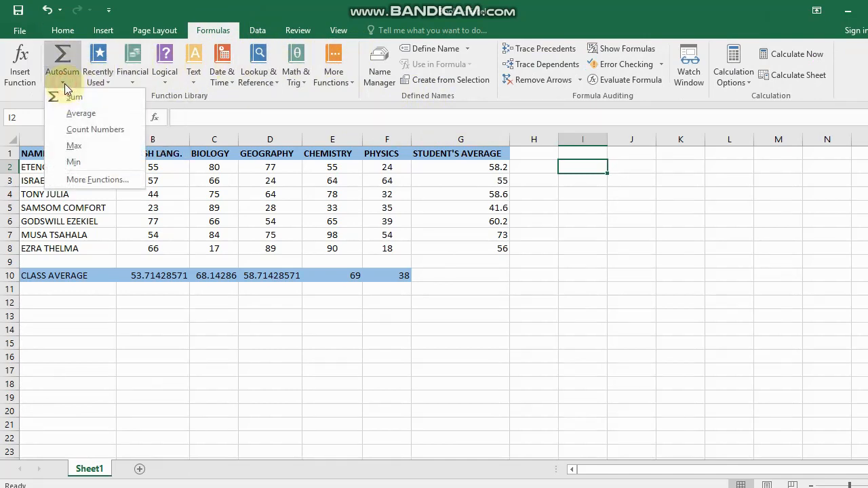
left_click(86, 120)
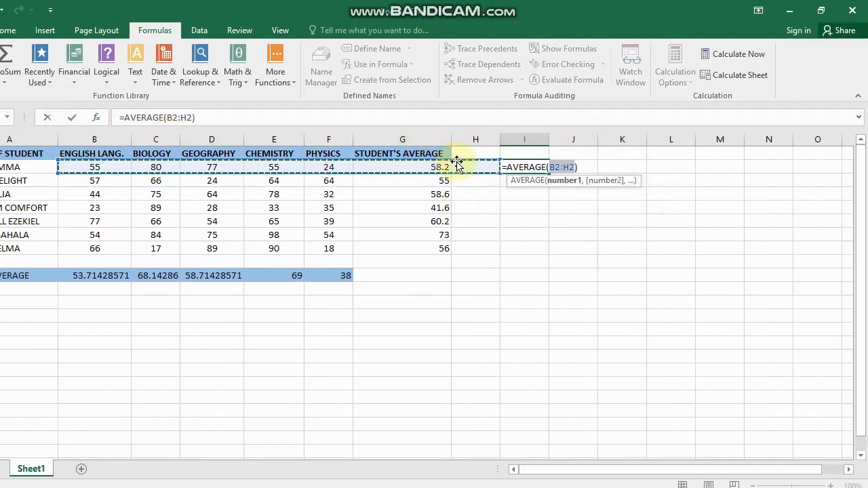
Change the range of the average formula in I2 to B2:F2 and enter it
left_click(574, 167)
key("BackSpace")
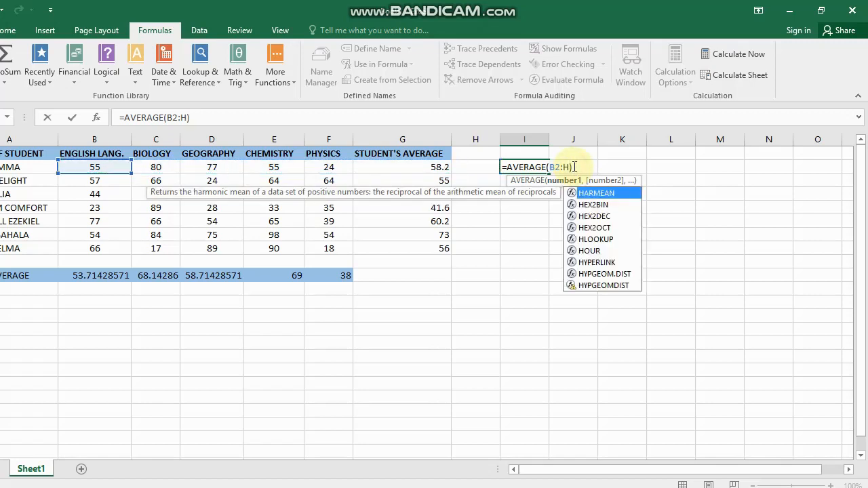
key("BackSpace")
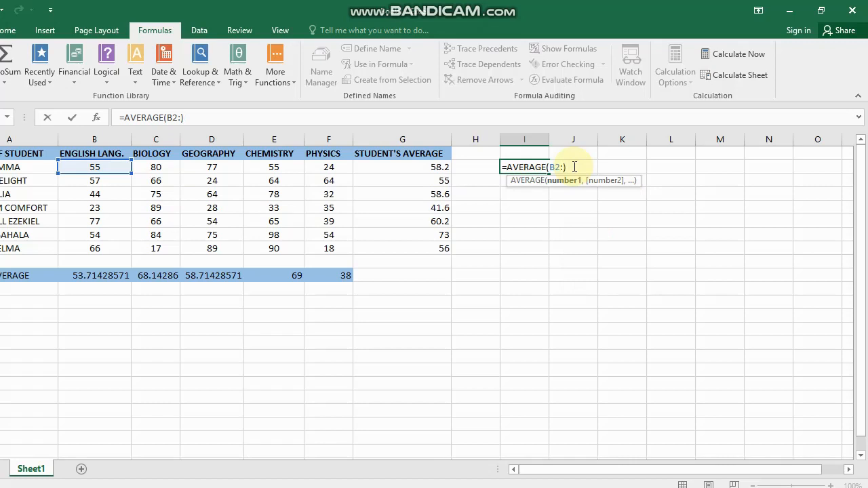
type("F")
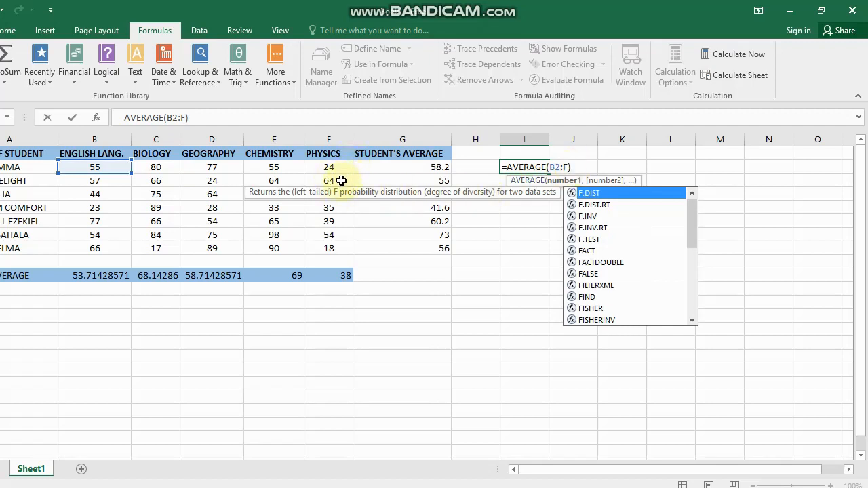
type("2")
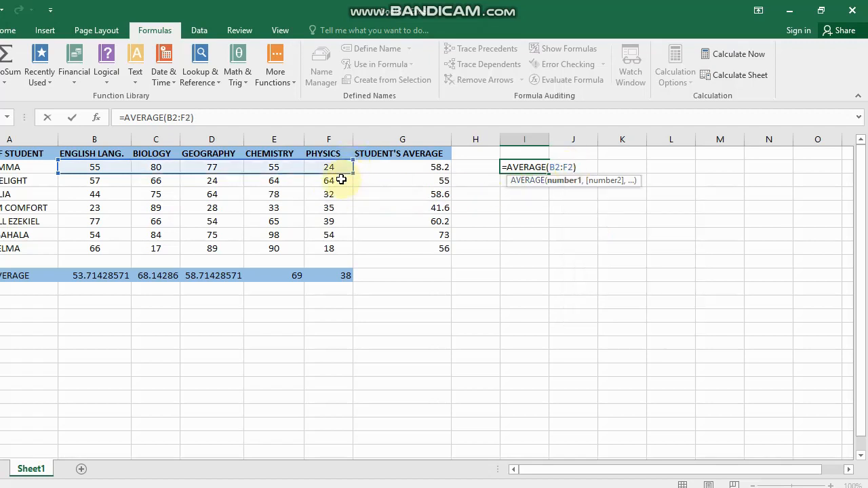
key("Return")
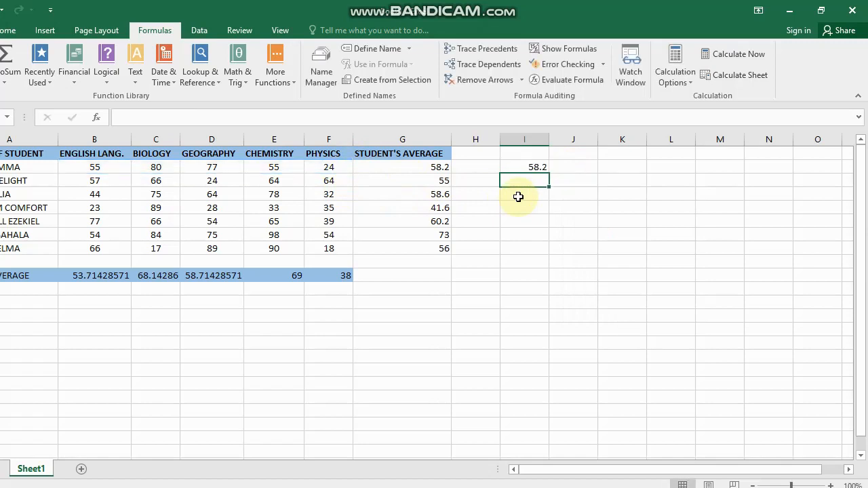
Delete the average formula from cell I2
left_click(538, 167)
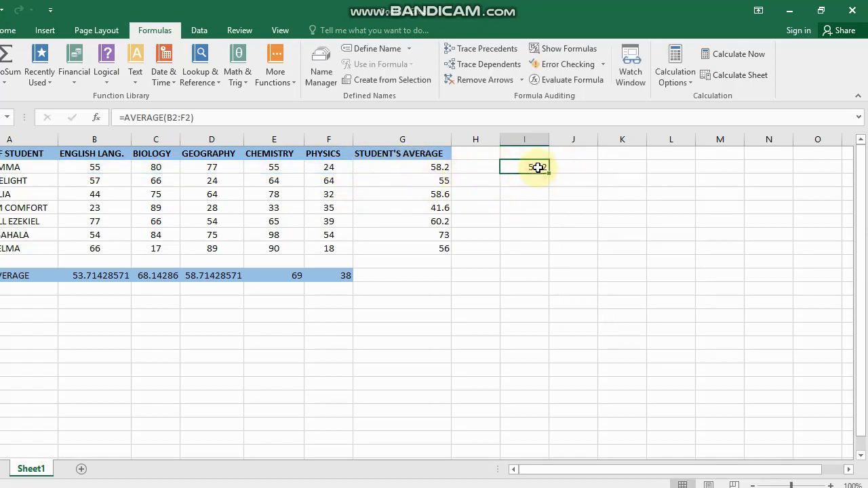
key("BackSpace")
left_click(329, 188)
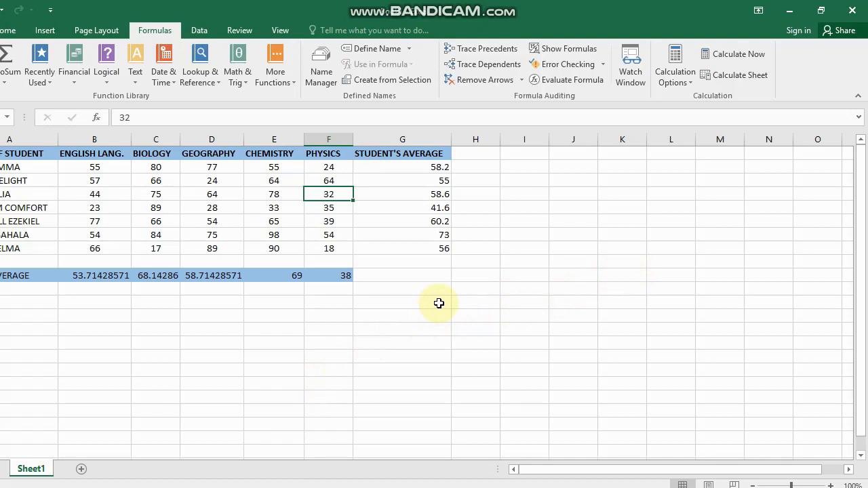
left_click(325, 485)
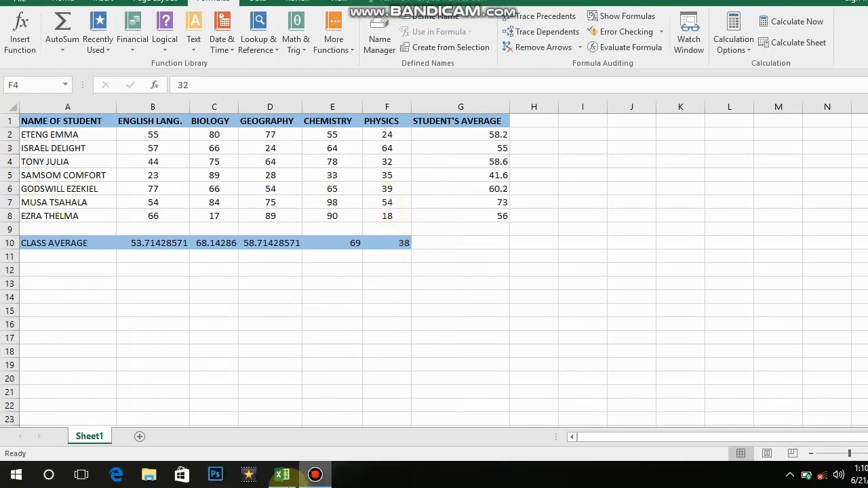
left_click(313, 474)
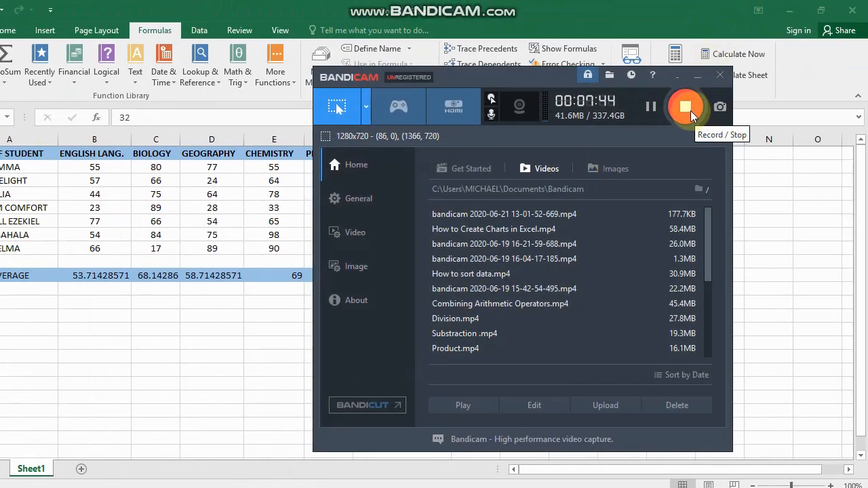
left_click(692, 110)
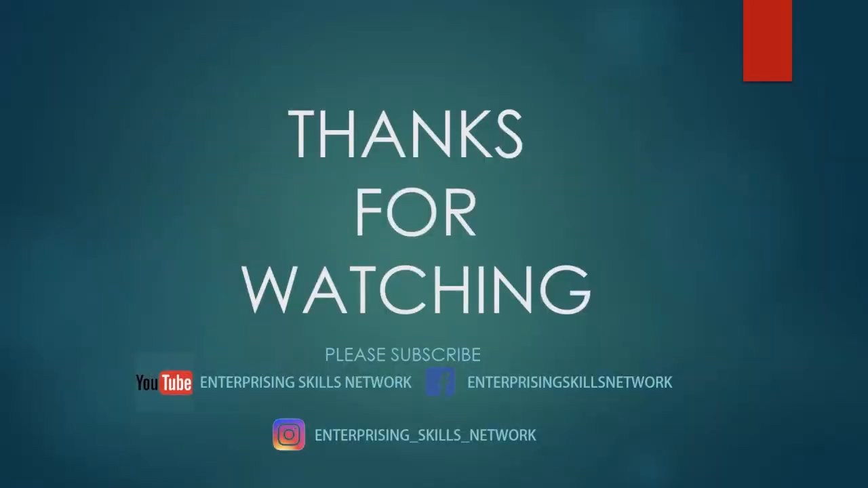